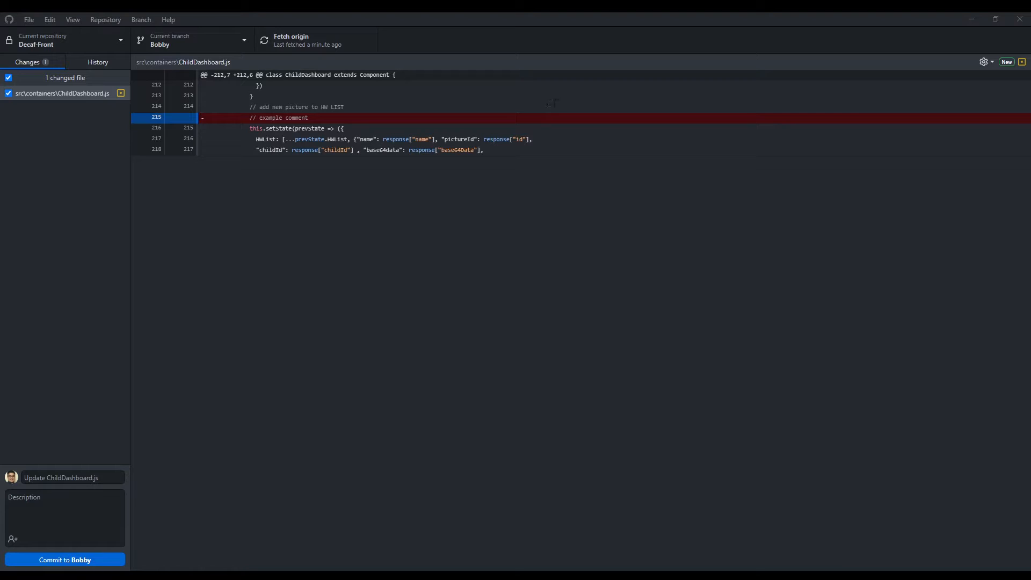
left_click(230, 40)
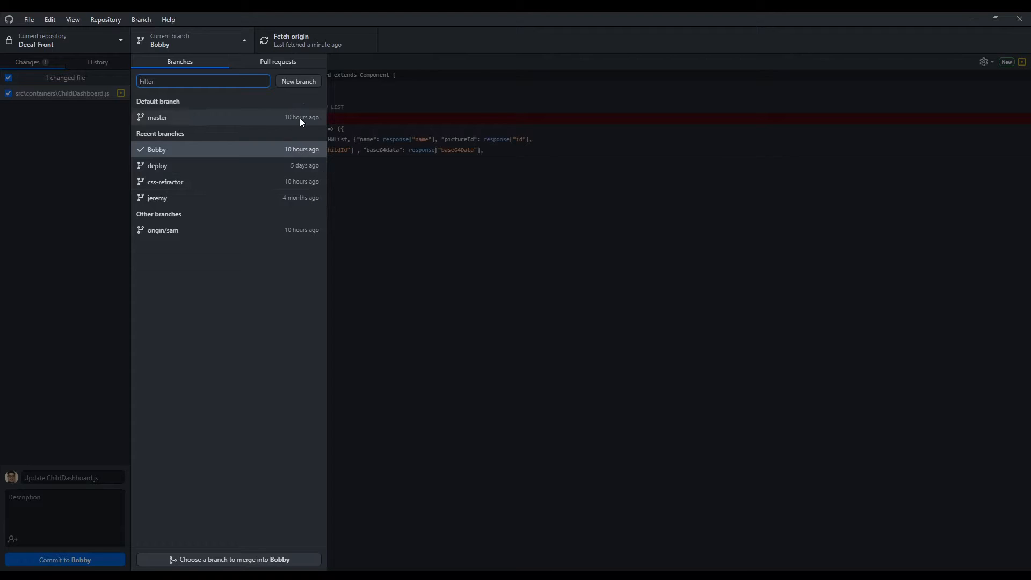
left_click(448, 211)
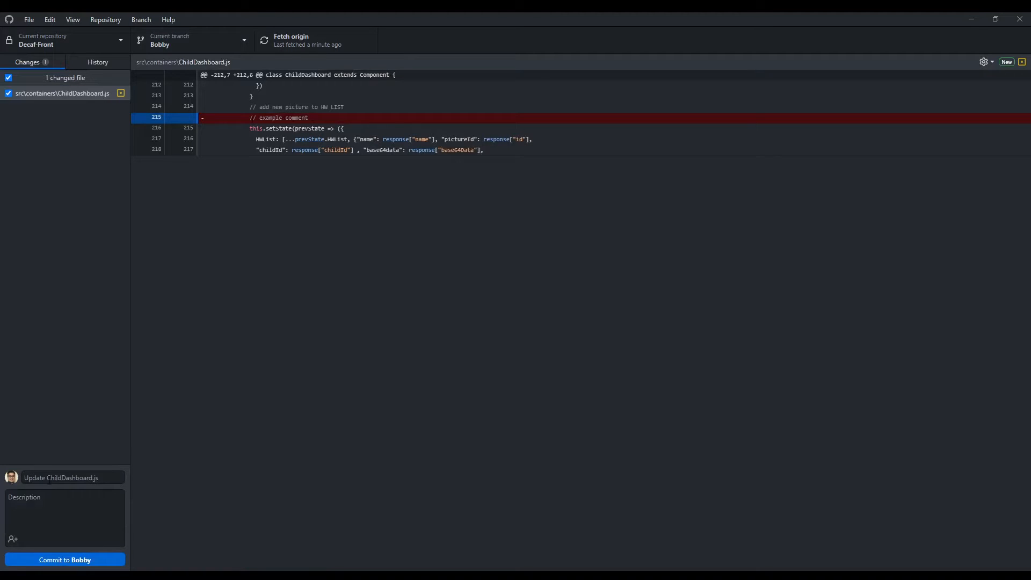
- Commit the ChildDashboard.js change with the summary "example" and push the commit to origin
left_click(51, 477)
type("example")
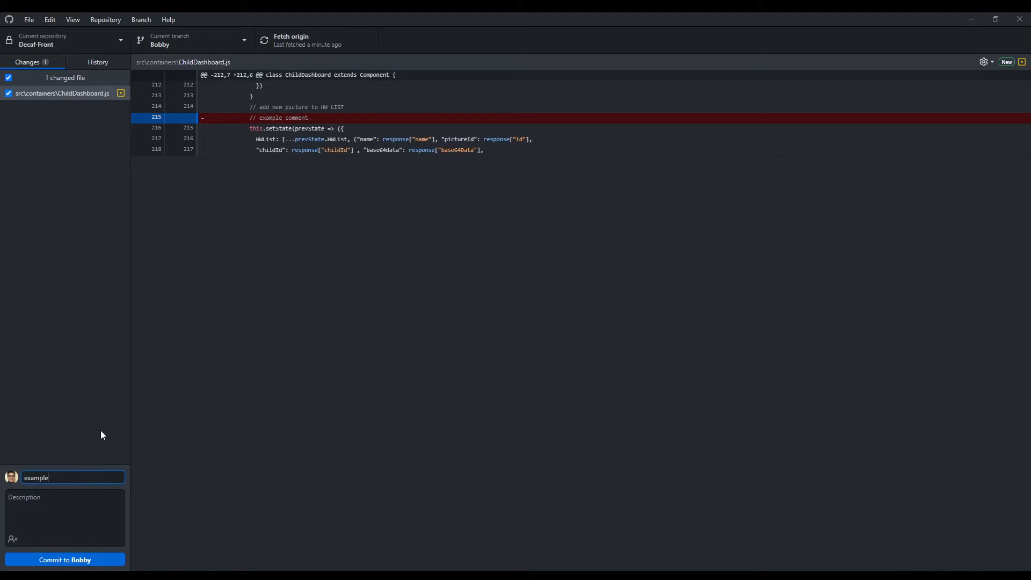
left_click(73, 560)
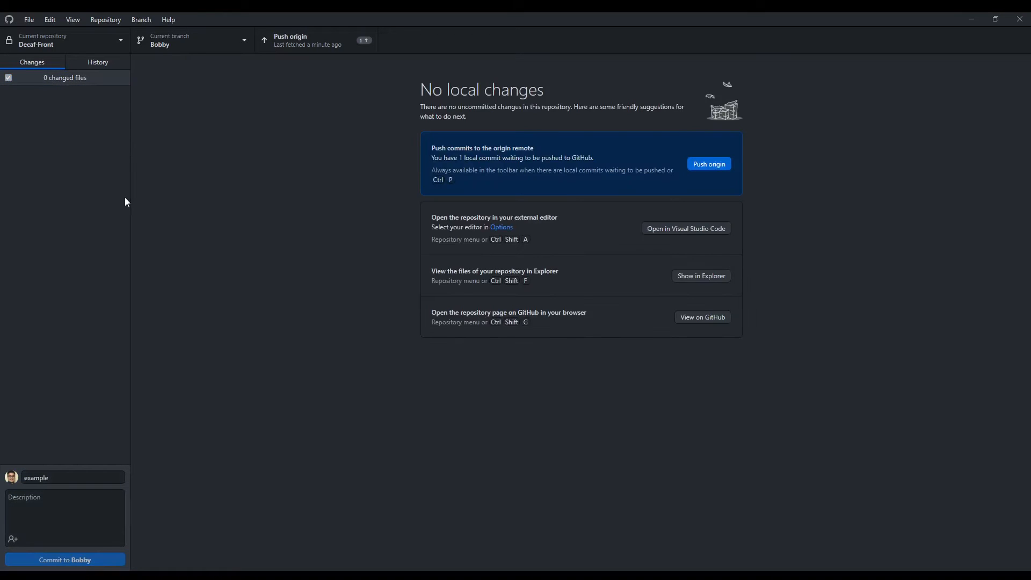
left_click(328, 47)
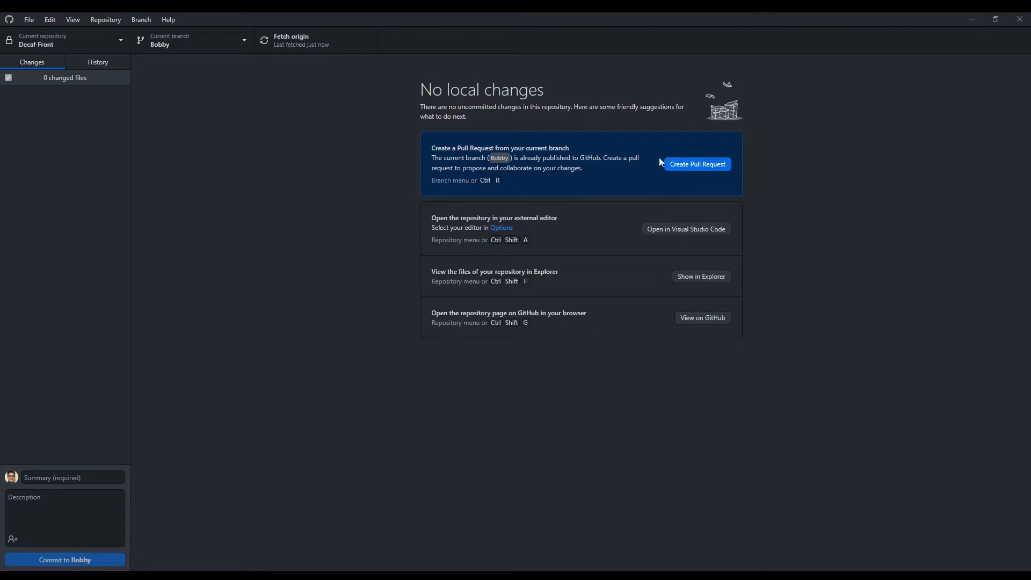
- Switch to the master branch and fetch the latest changes from origin
left_click(216, 46)
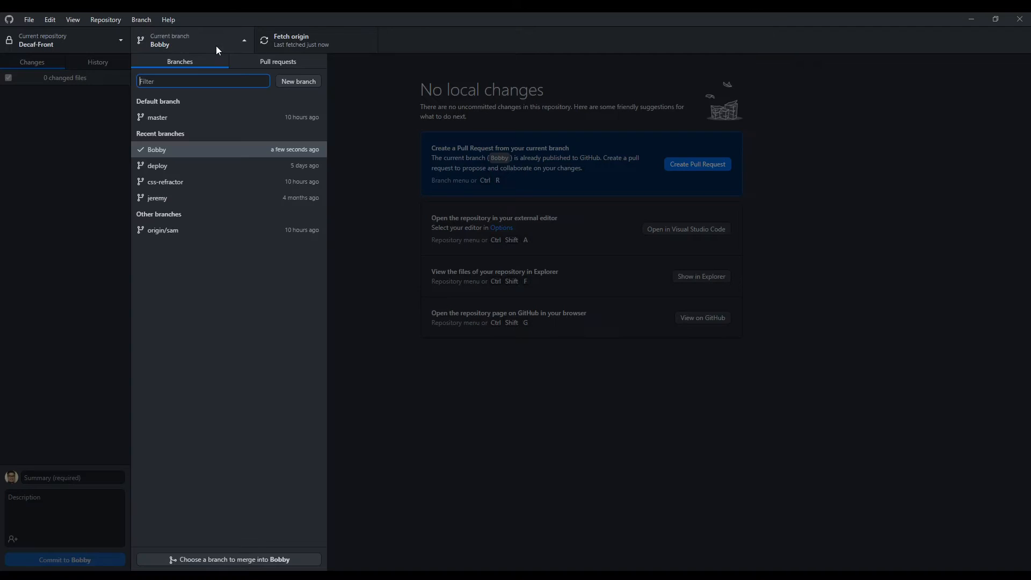
left_click(221, 114)
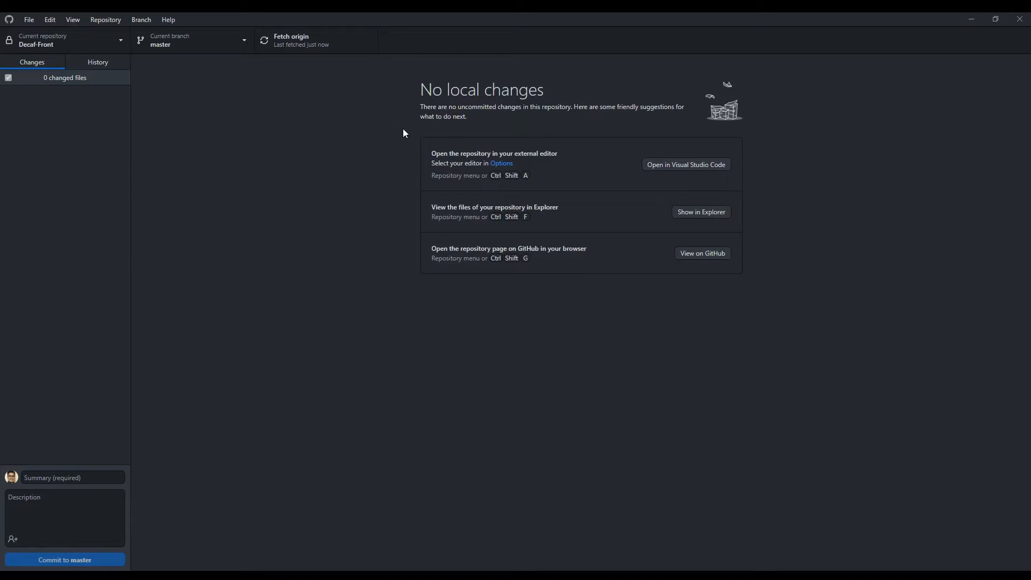
left_click(333, 48)
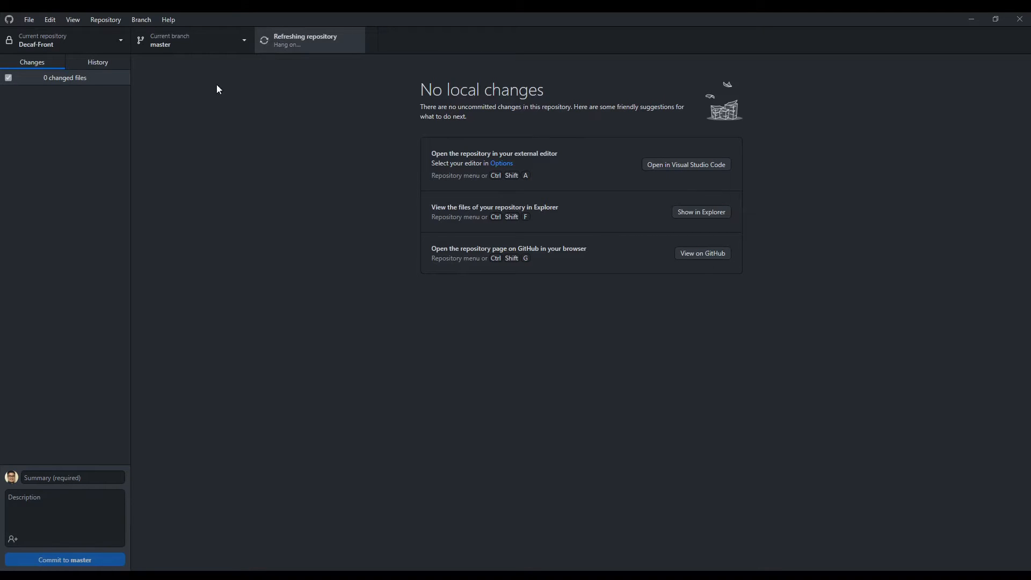
- Return to the previous working branch, update it from master, and push the resulting commits to origin
left_click(229, 47)
left_click(240, 150)
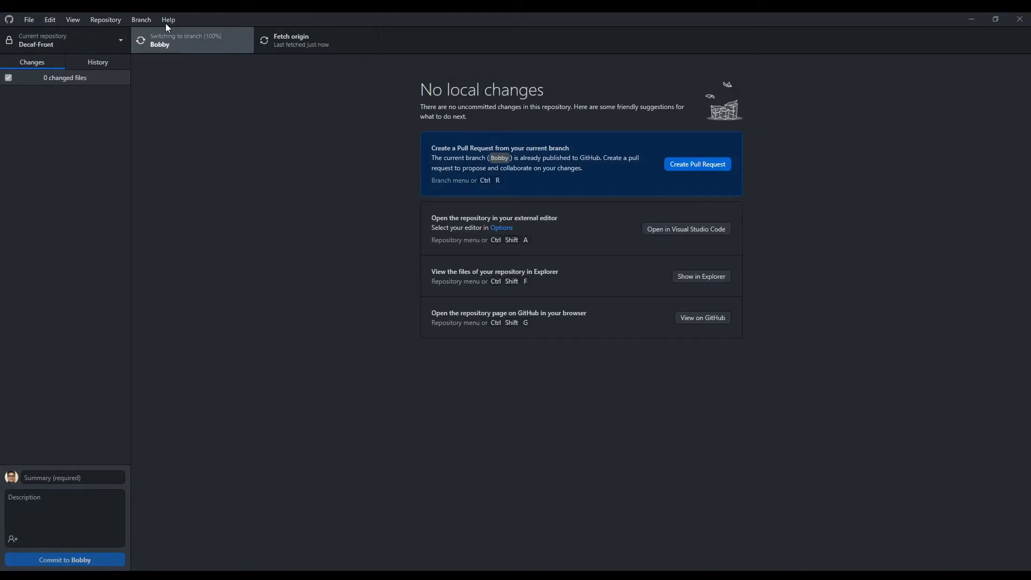
left_click(141, 20)
left_click(164, 126)
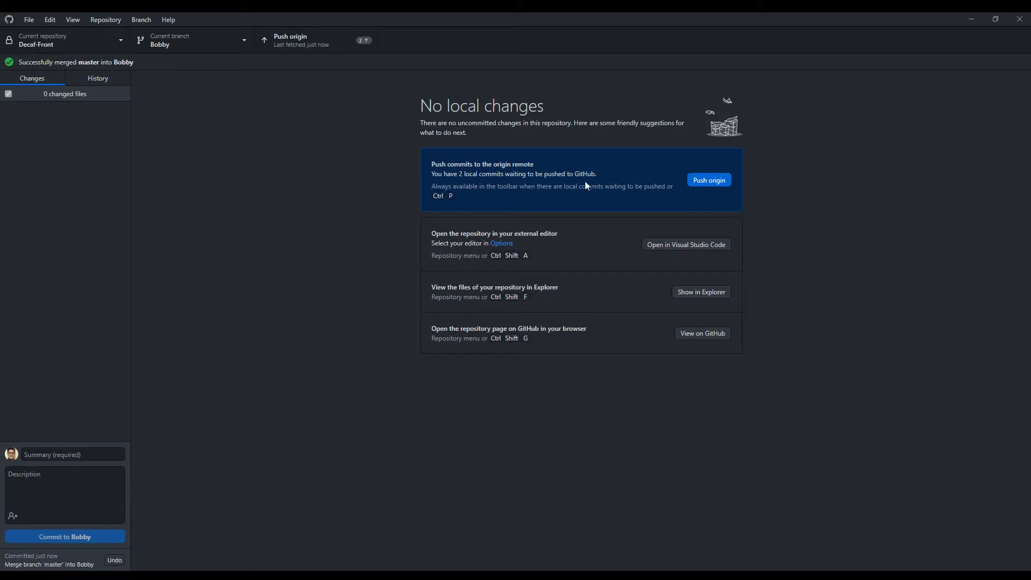
left_click(709, 164)
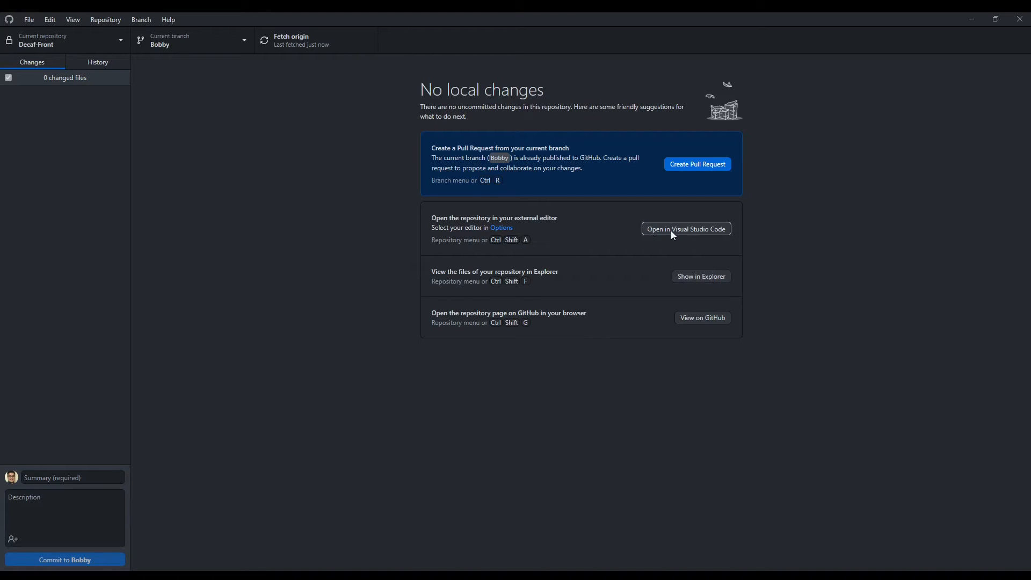
- Open the repository in Visual Studio Code and look through the code in ChildDashboard.js
left_click(700, 235)
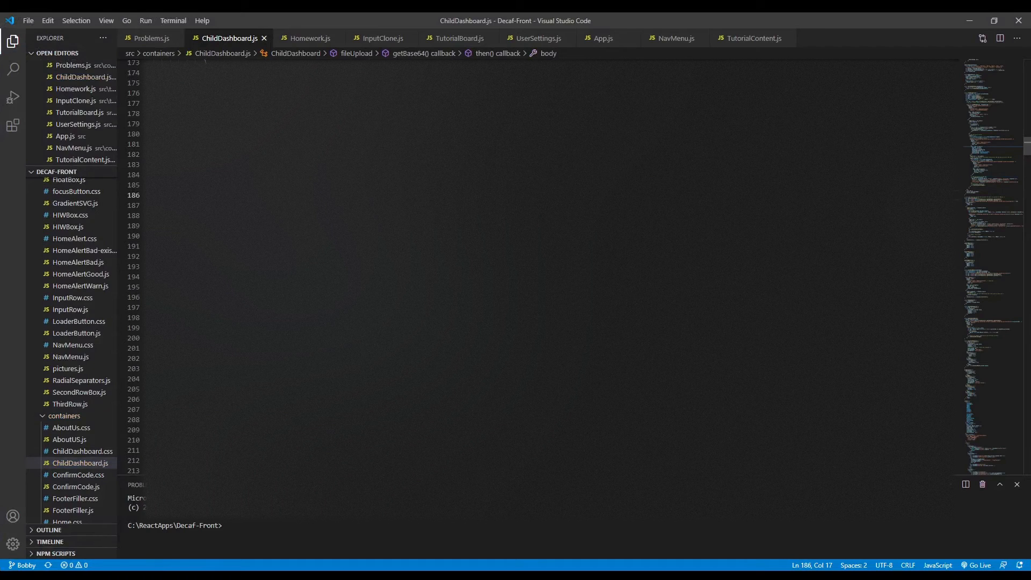
left_click(290, 287)
scroll(537, 267, "down", 6)
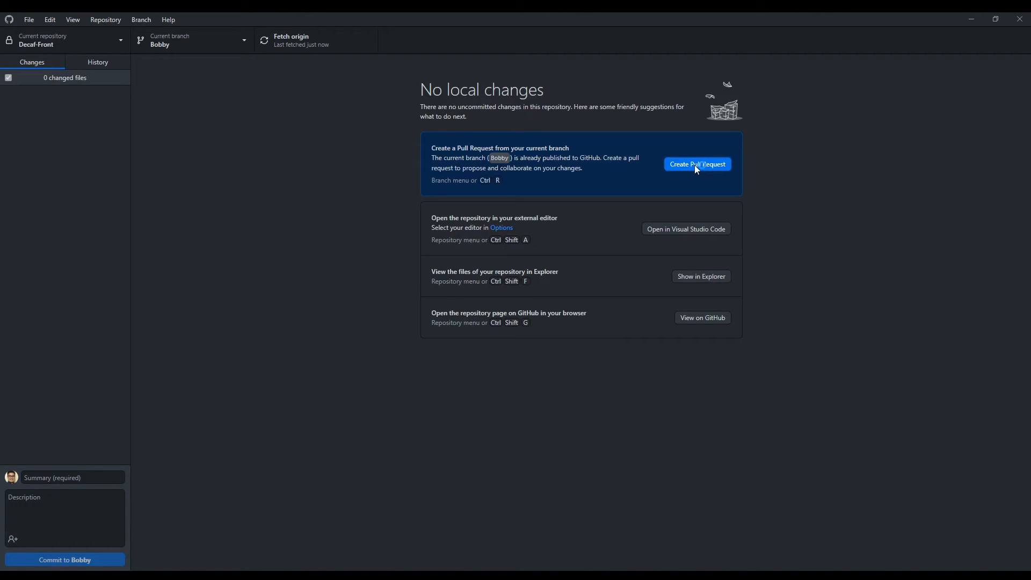
- Create a pull request on GitHub from the working branch into master and merge it
left_click(696, 167)
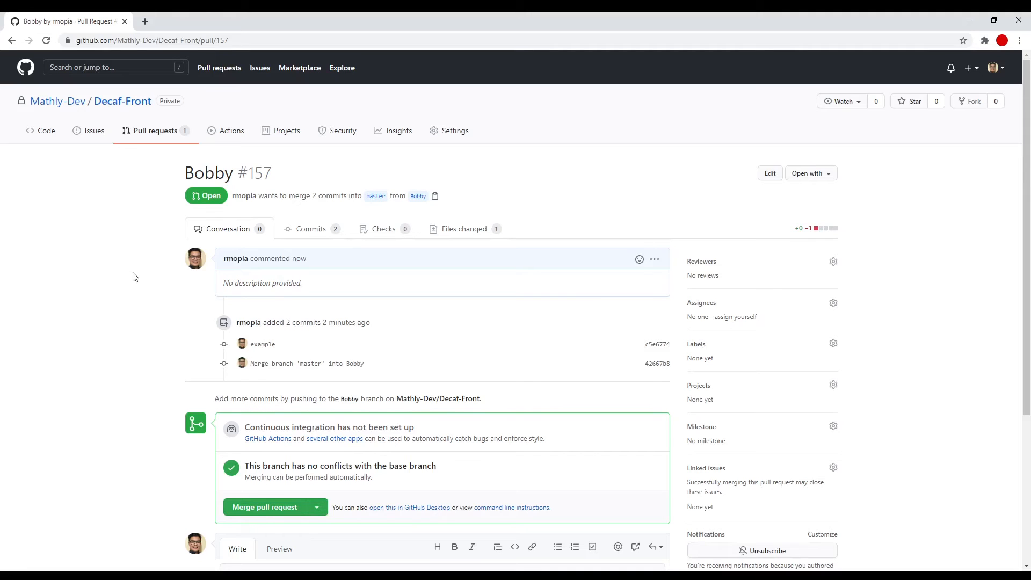
scroll(269, 295, "down", 4)
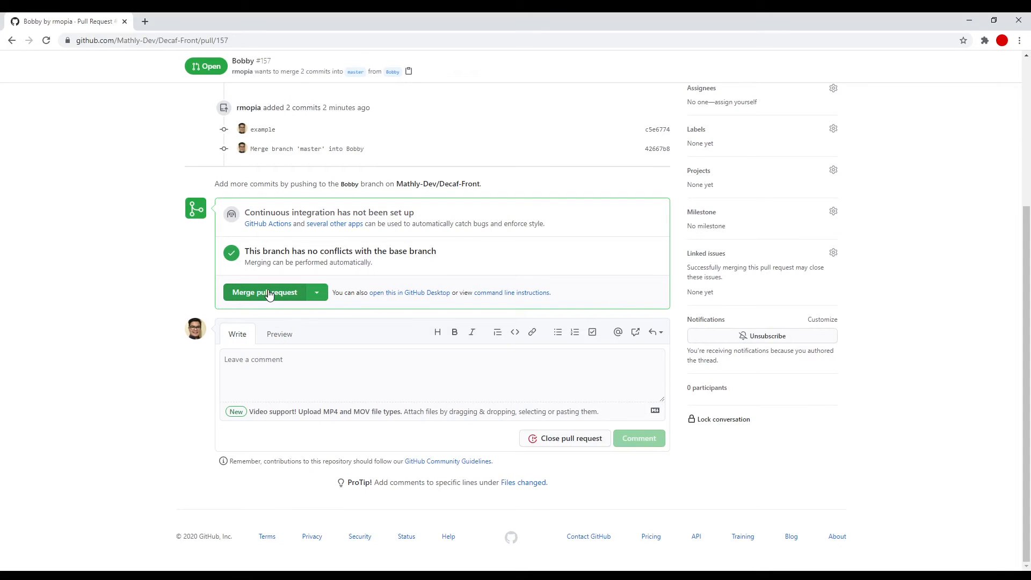
left_click(269, 295)
left_click(262, 291)
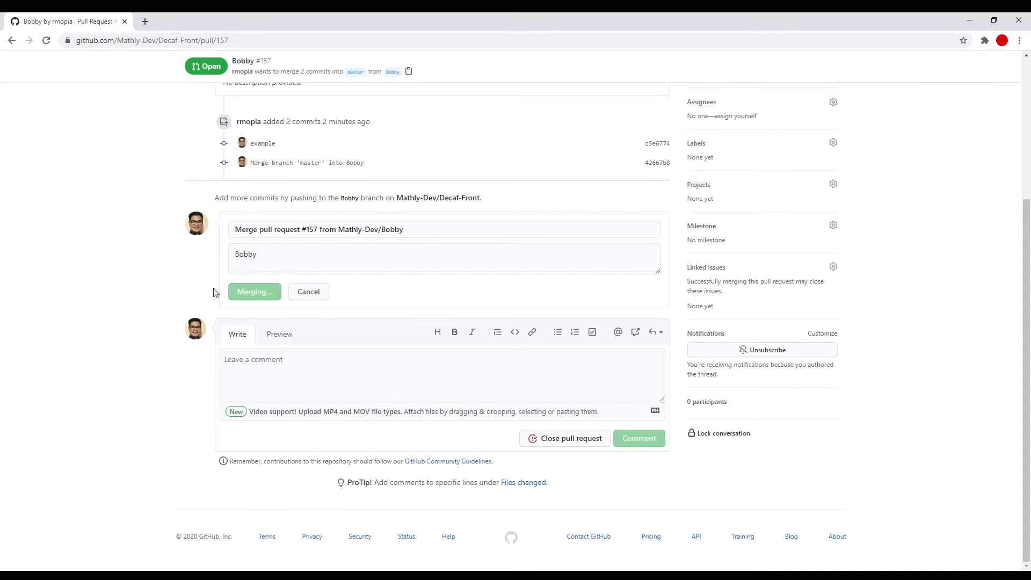
scroll(338, 292, "up", 3)
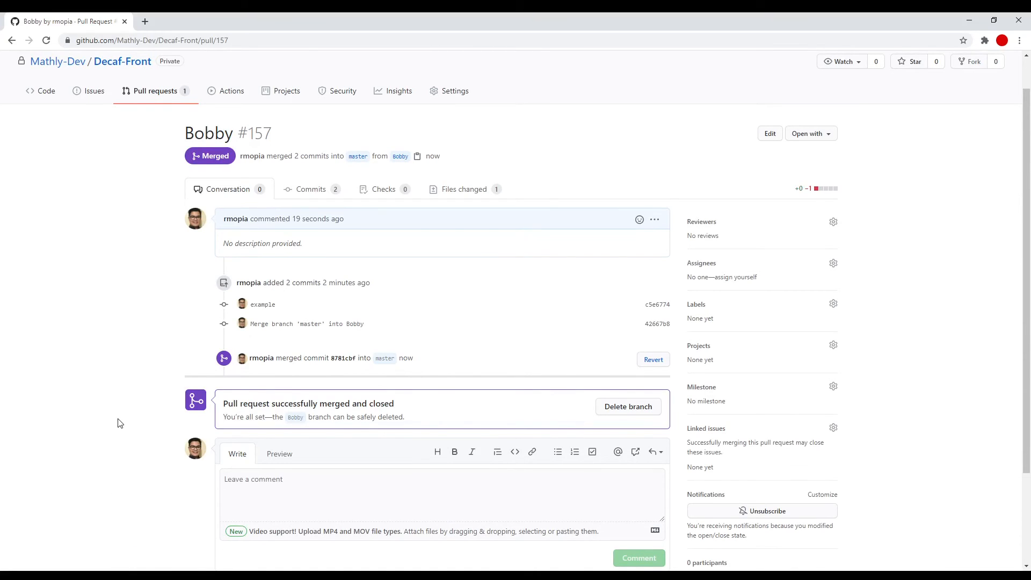
- Switch to GitHub Desktop and make master the current branch of Decaf-Front
key("alt+Tab")
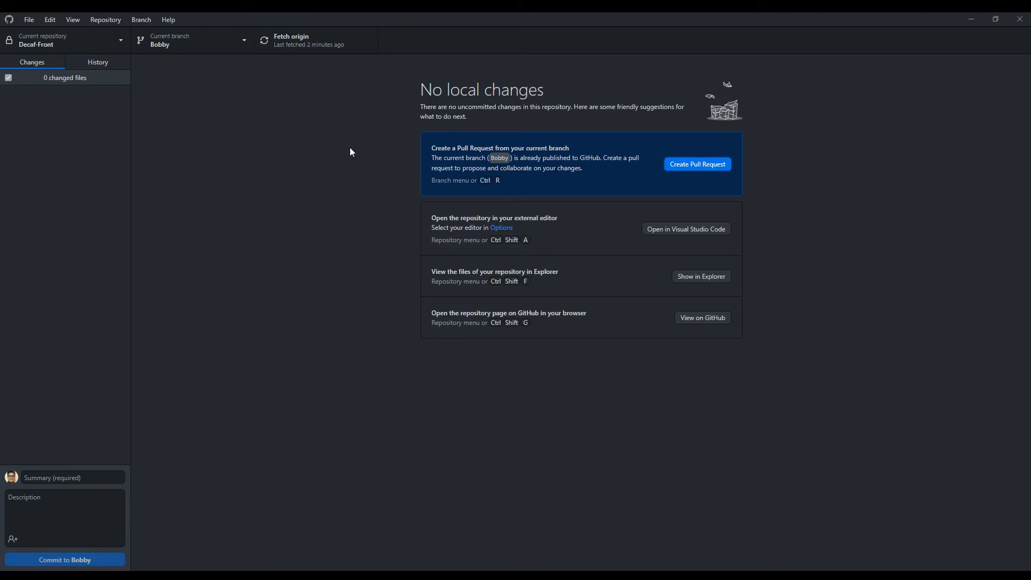
left_click(245, 41)
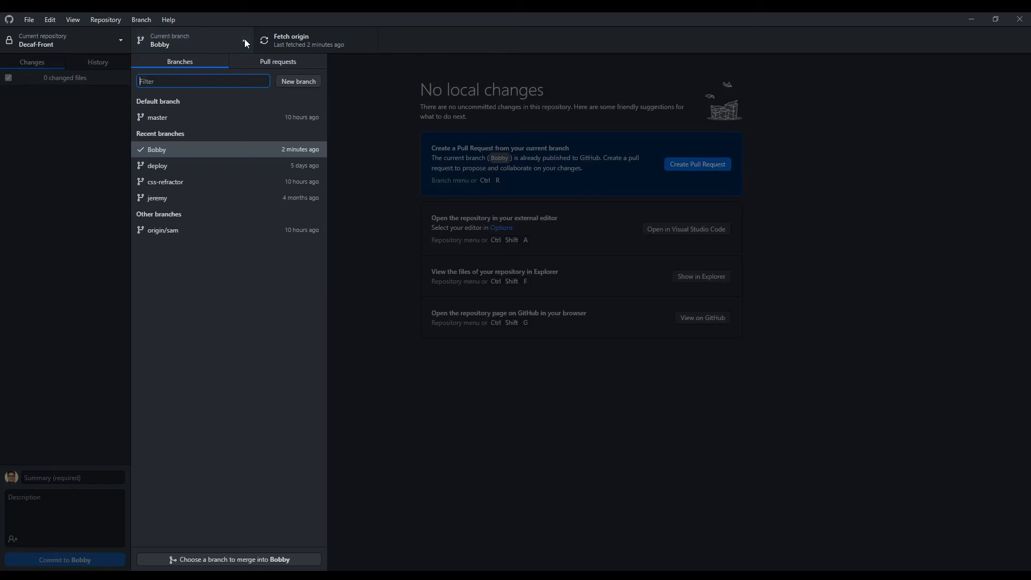
left_click(269, 116)
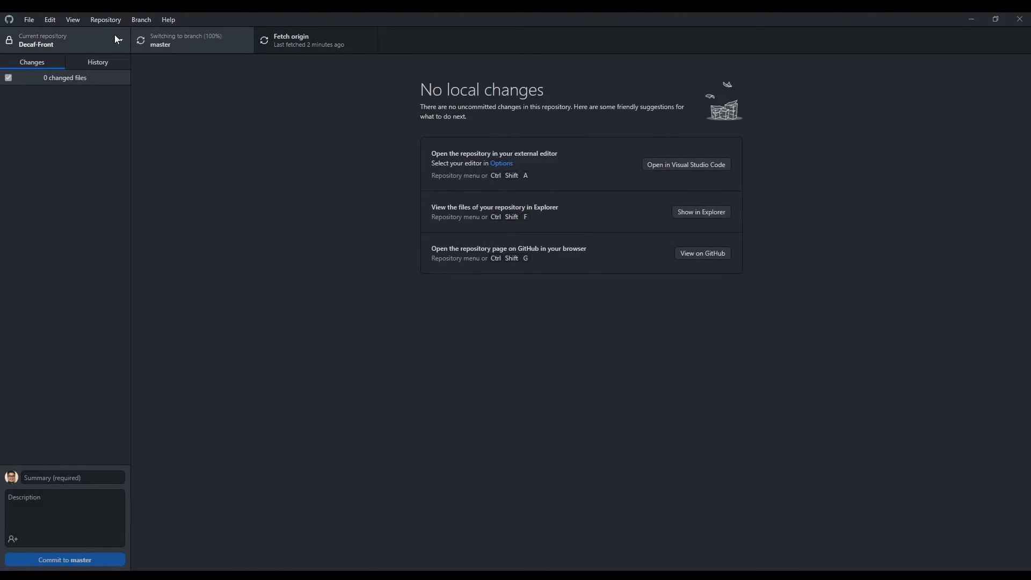
left_click(227, 42)
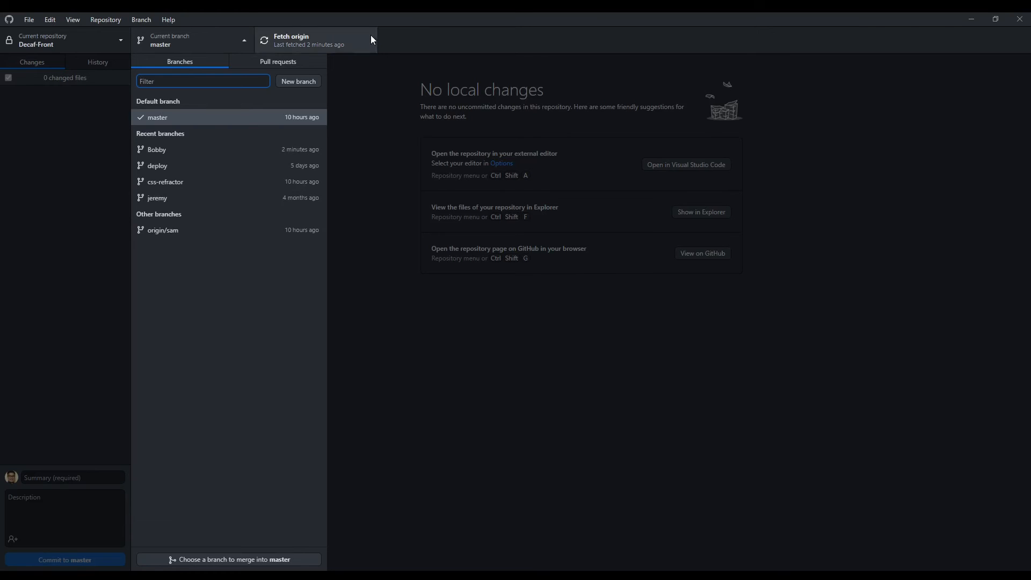
left_click(370, 165)
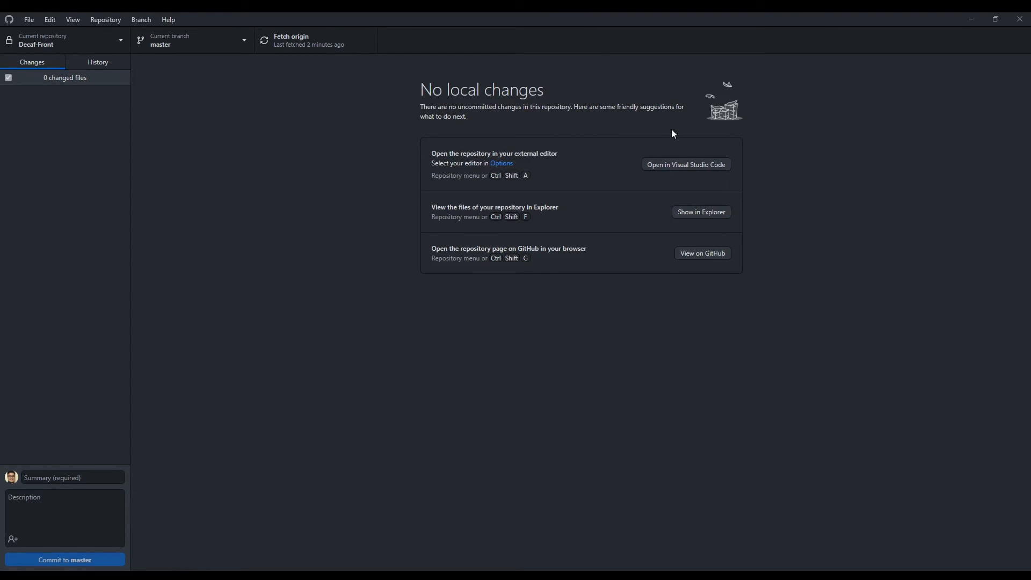
- Switch from master back to the working branch used for the pull request
left_click(201, 41)
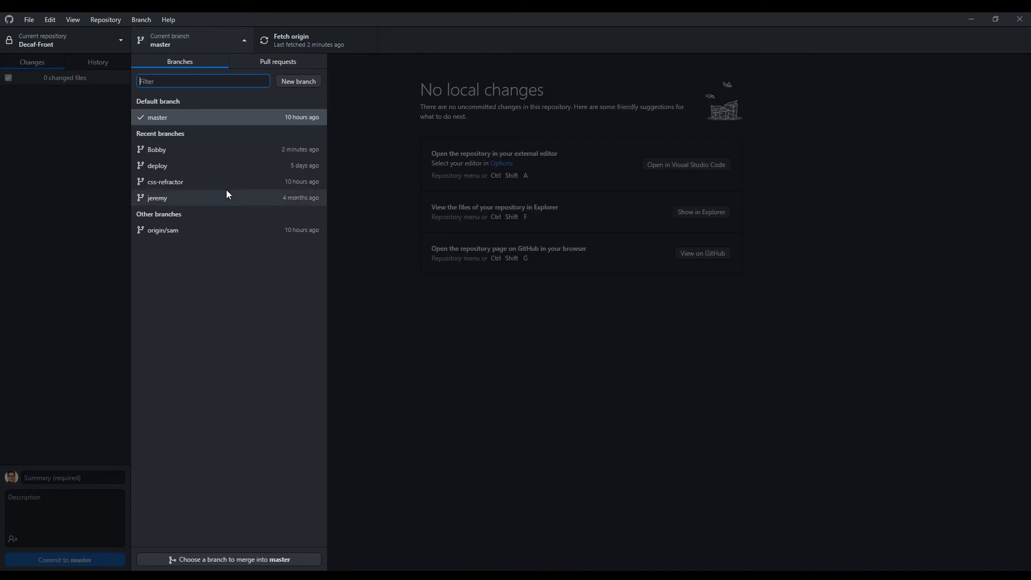
left_click(210, 148)
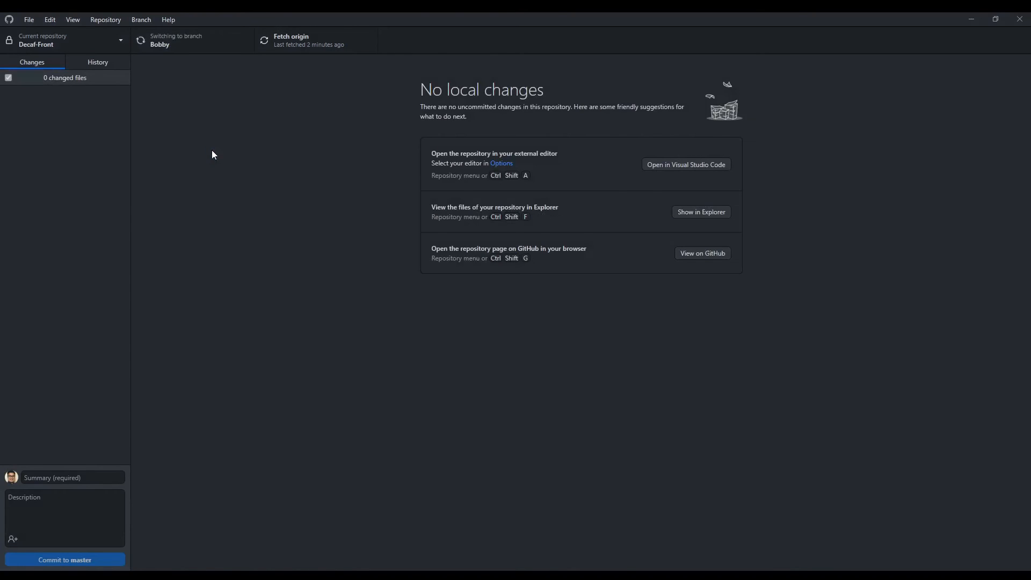
left_click(146, 22)
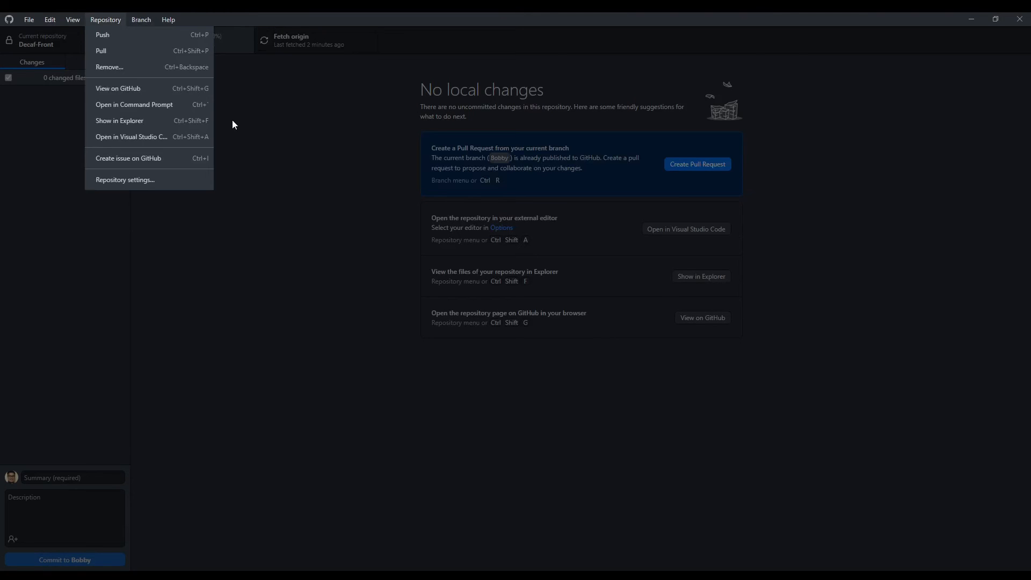
left_click(232, 120)
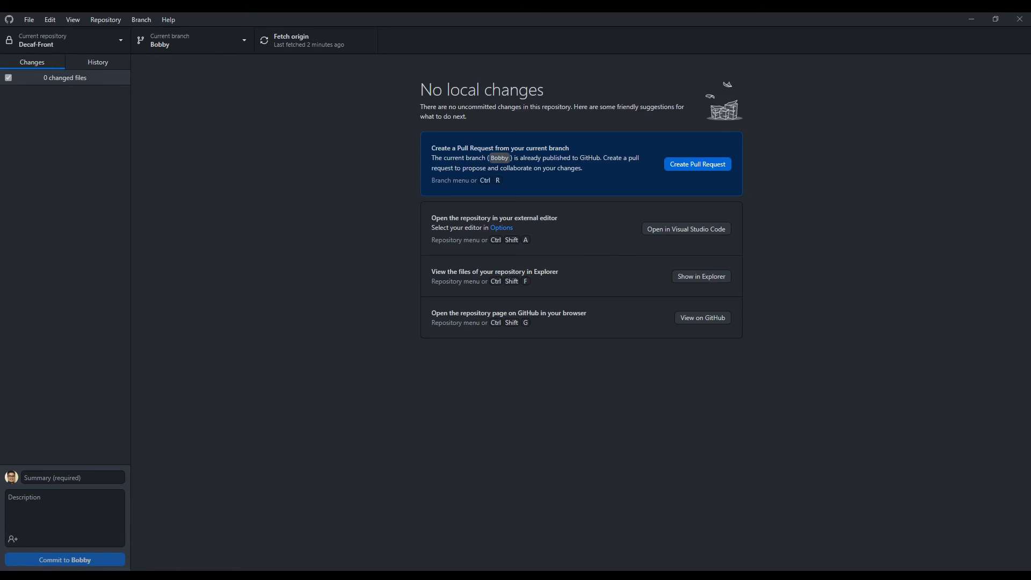
- Switch to master and back to the working branch, and look at the available branch operations
mouse_move(196, 575)
left_click(214, 35)
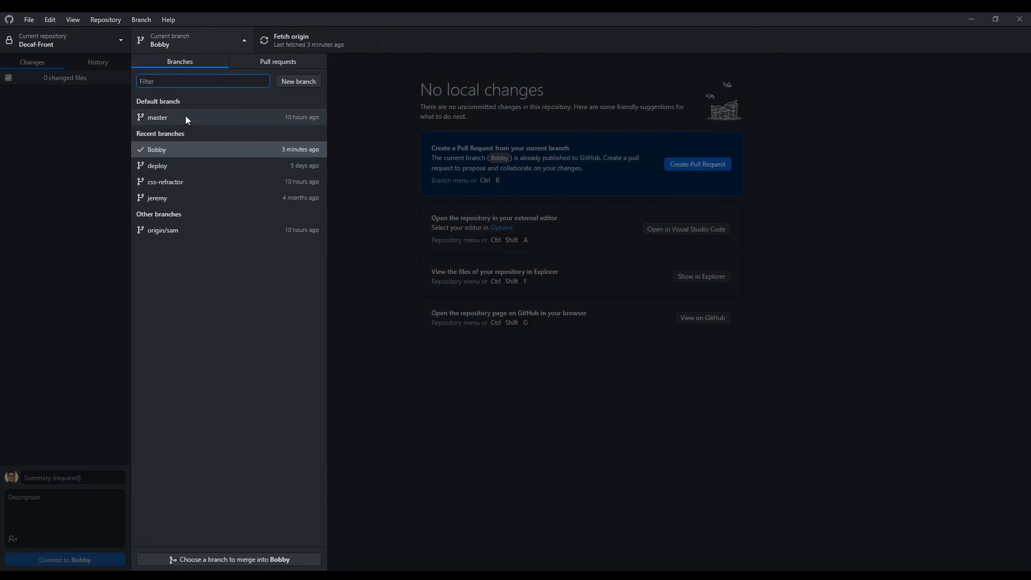
left_click(185, 116)
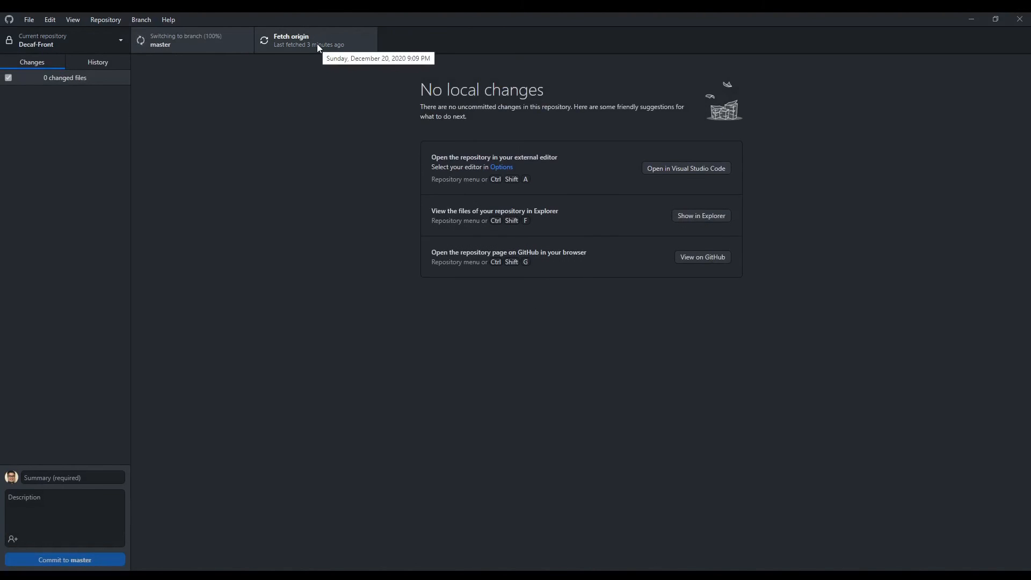
left_click(238, 40)
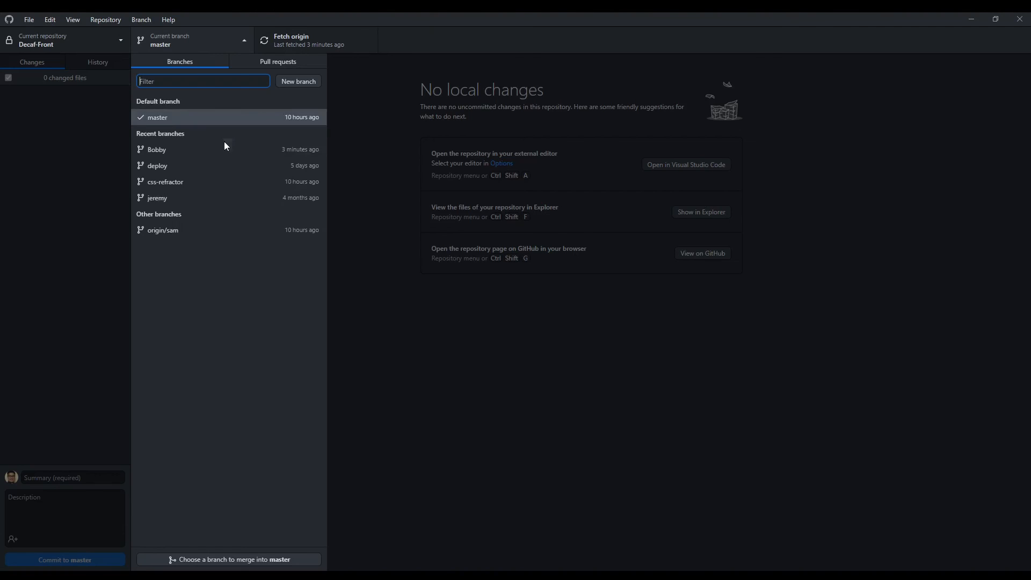
left_click(223, 148)
left_click(141, 20)
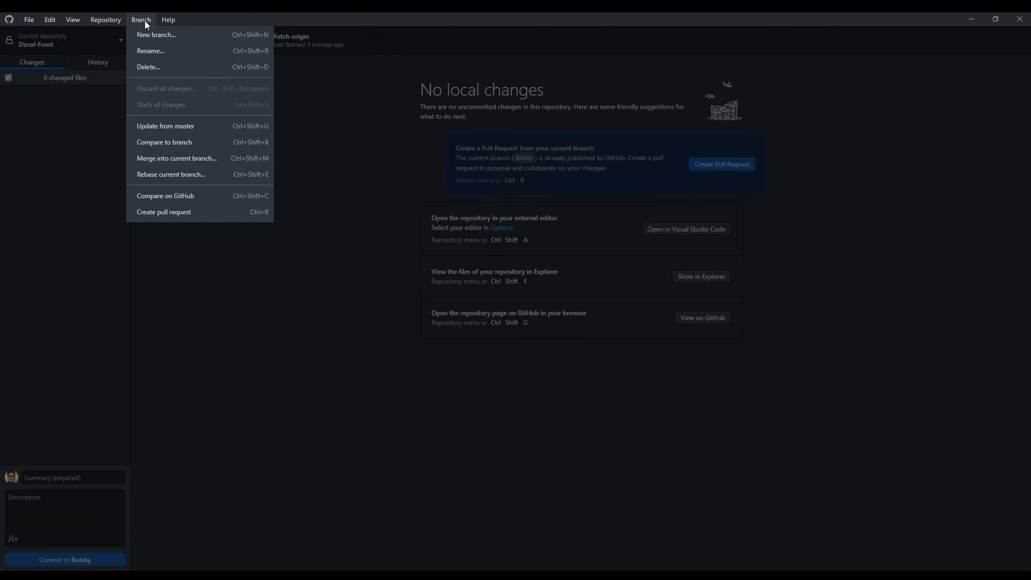
left_click(345, 136)
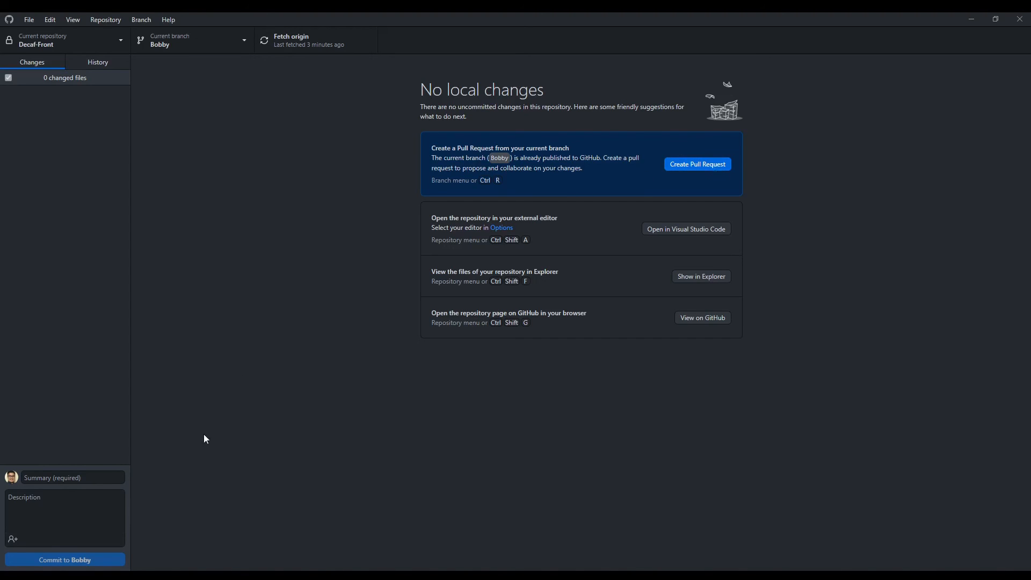
- View the merged pull request in the browser and return to GitHub Desktop
left_click(153, 575)
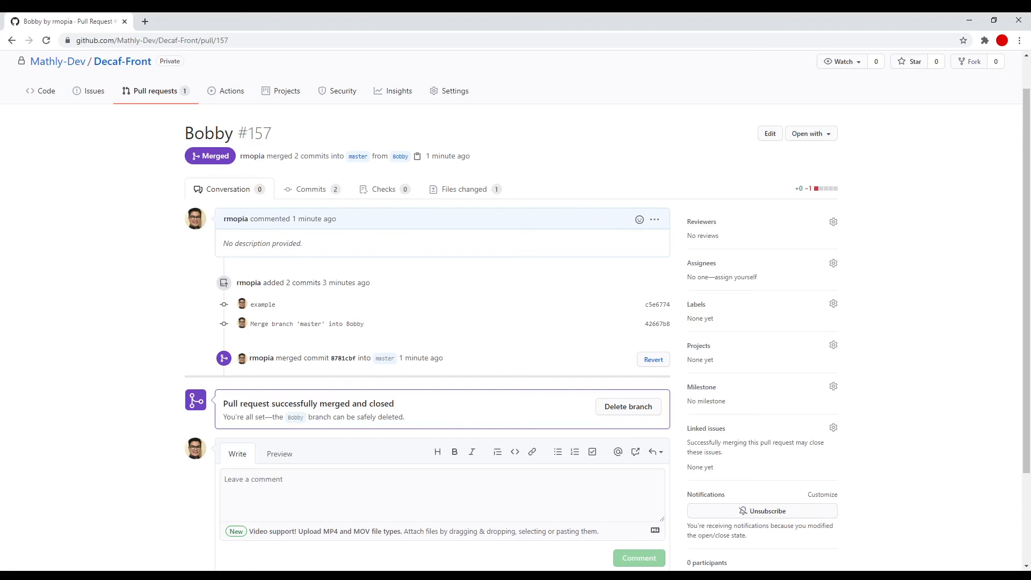
left_click(142, 575)
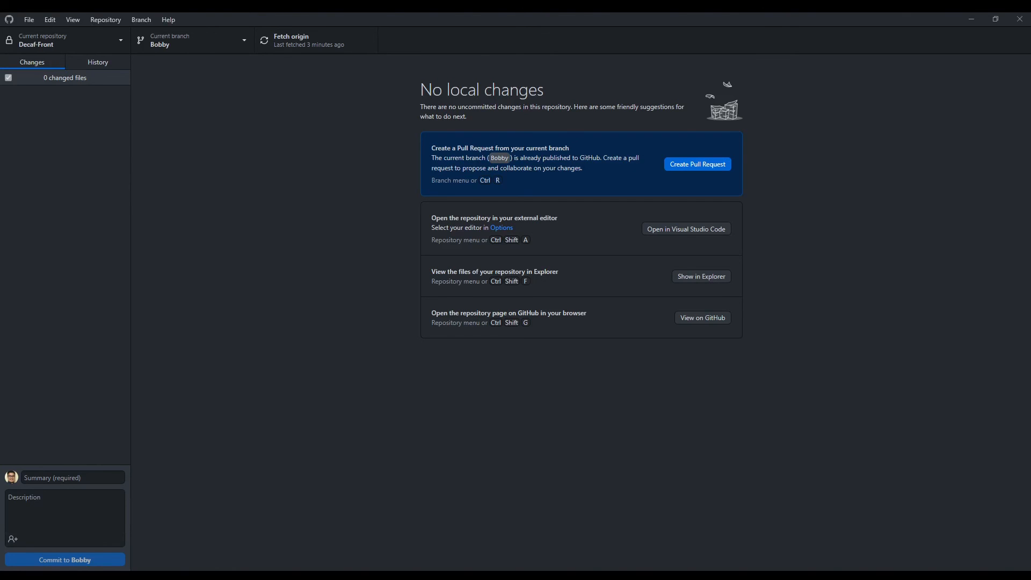